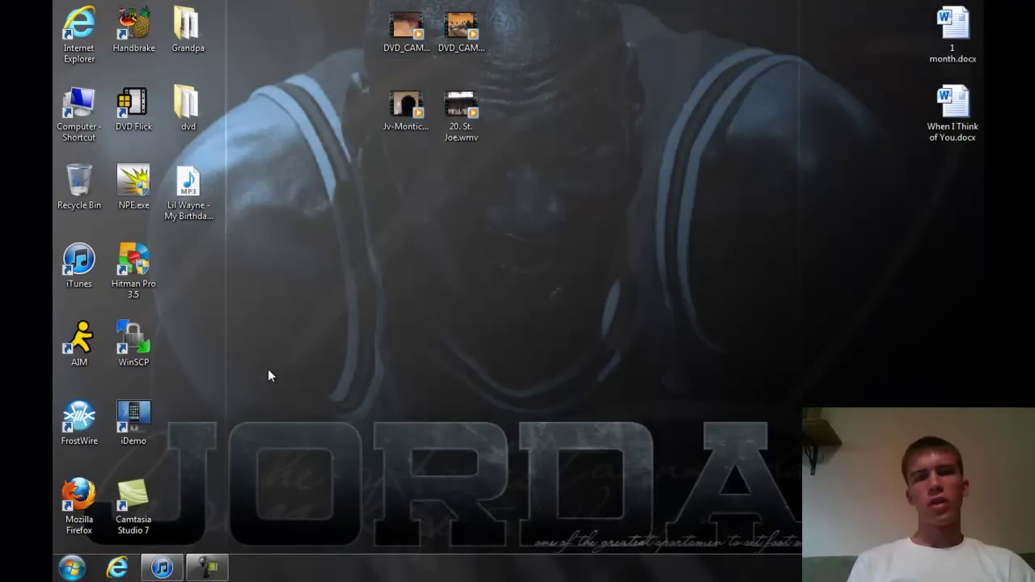
Bring the iTunes library forward and choose Add File to Library from the File menu.
click(163, 577)
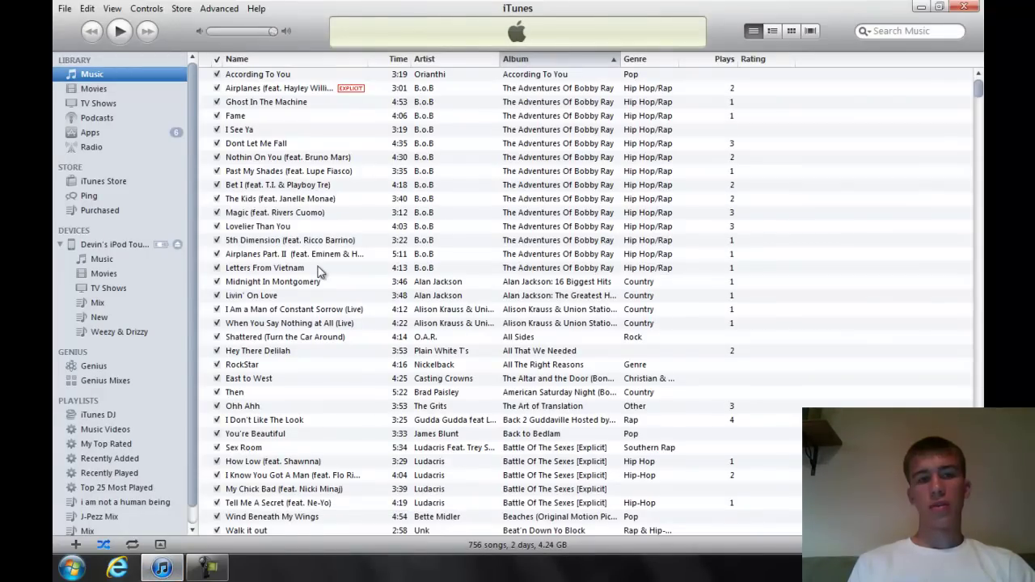
click(69, 14)
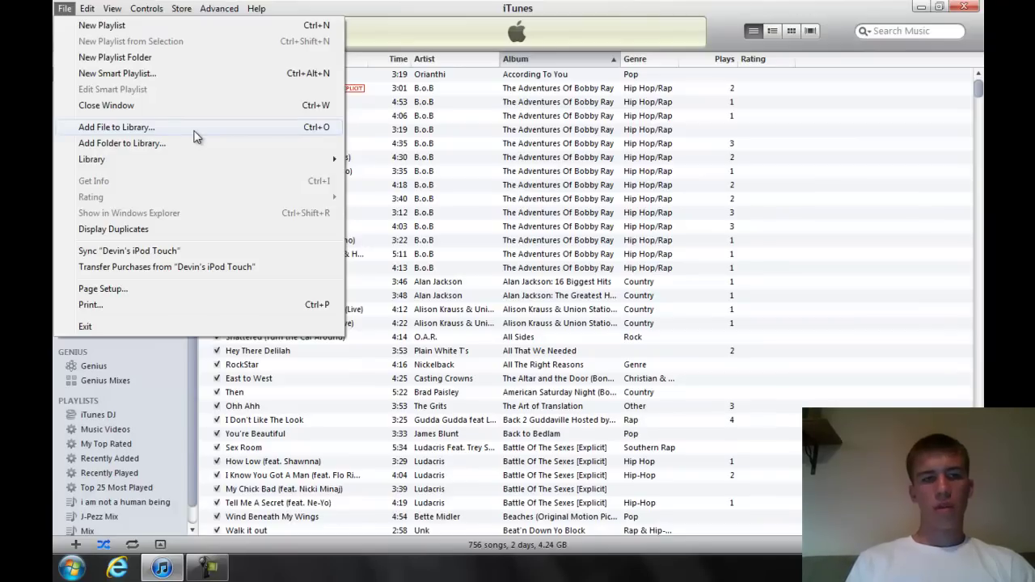
click(194, 132)
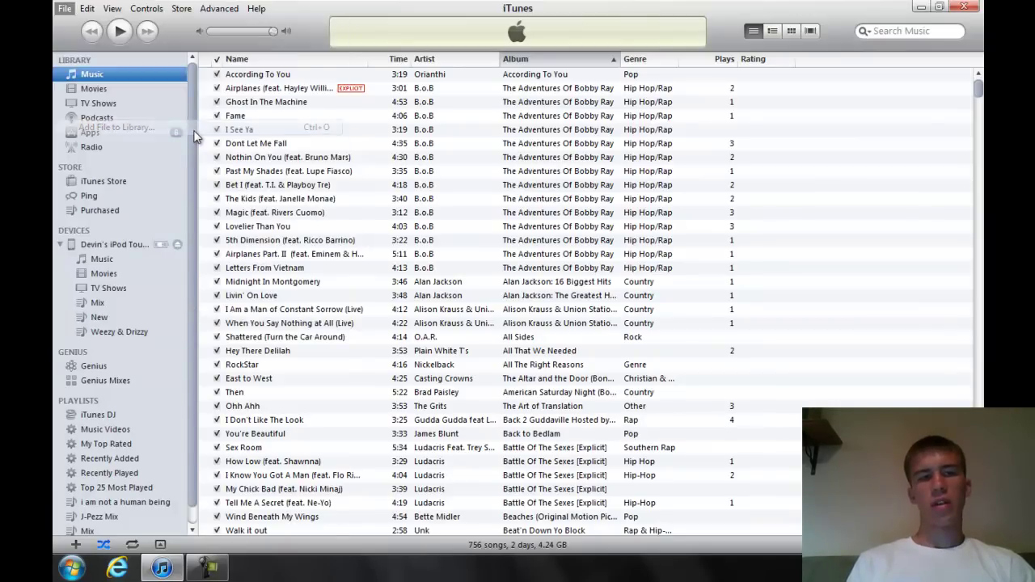
Add Lil Wayne - My Birthday.mp3 from the Desktop, growing the library to 757 songs.
scroll(327, 153, up, 2)
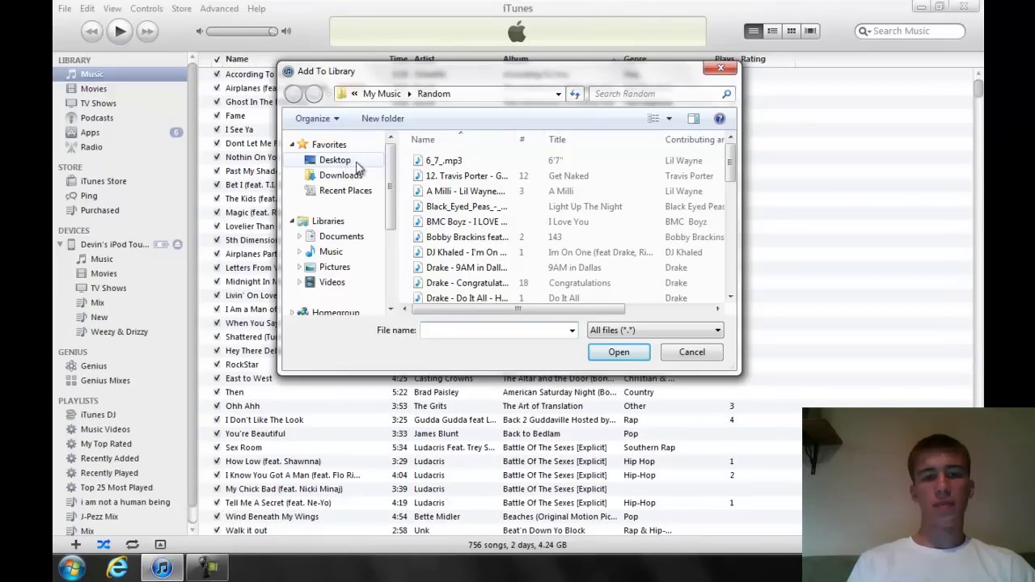
click(357, 164)
scroll(606, 197, down, 5)
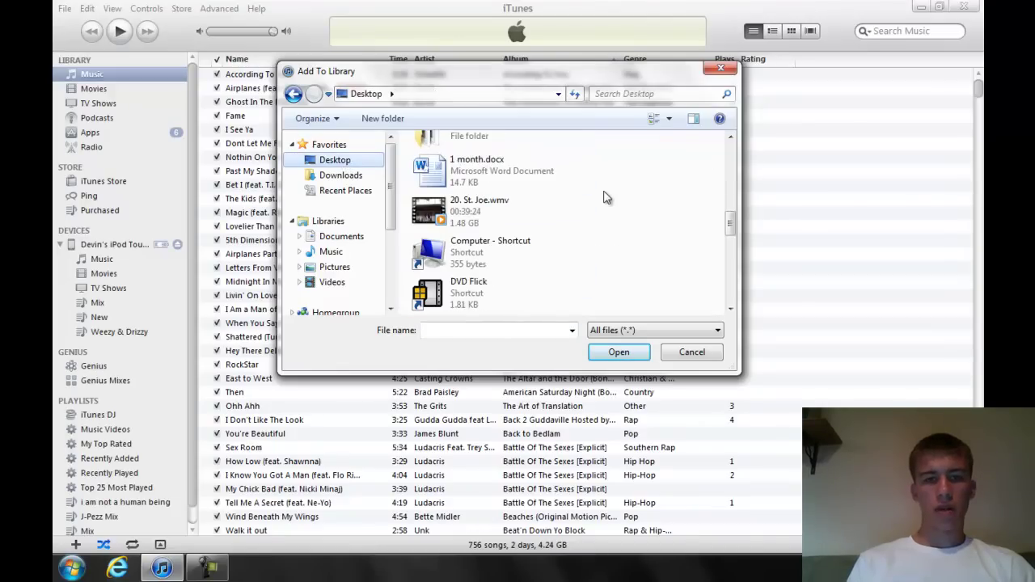
scroll(607, 197, down, 5)
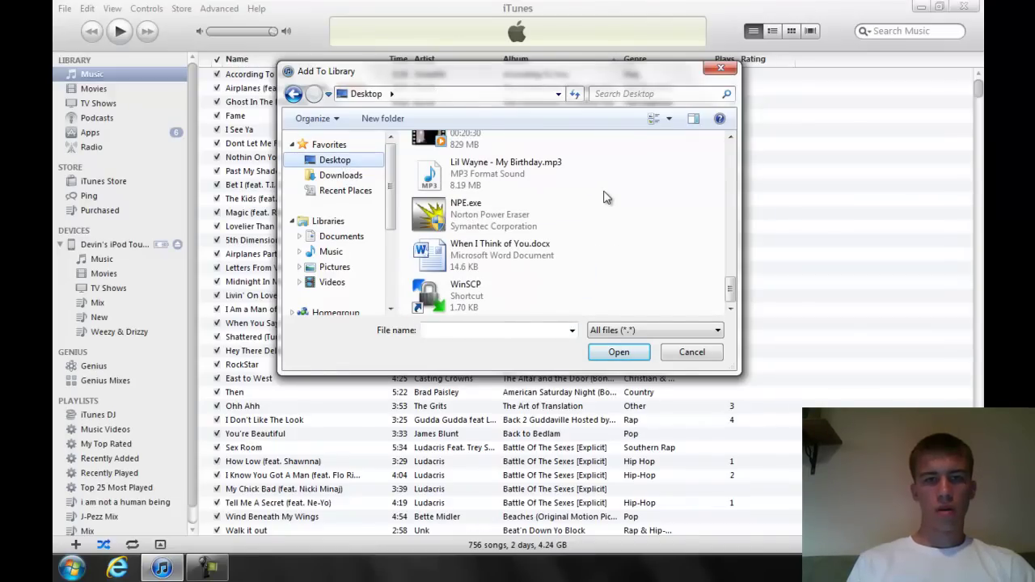
click(517, 182)
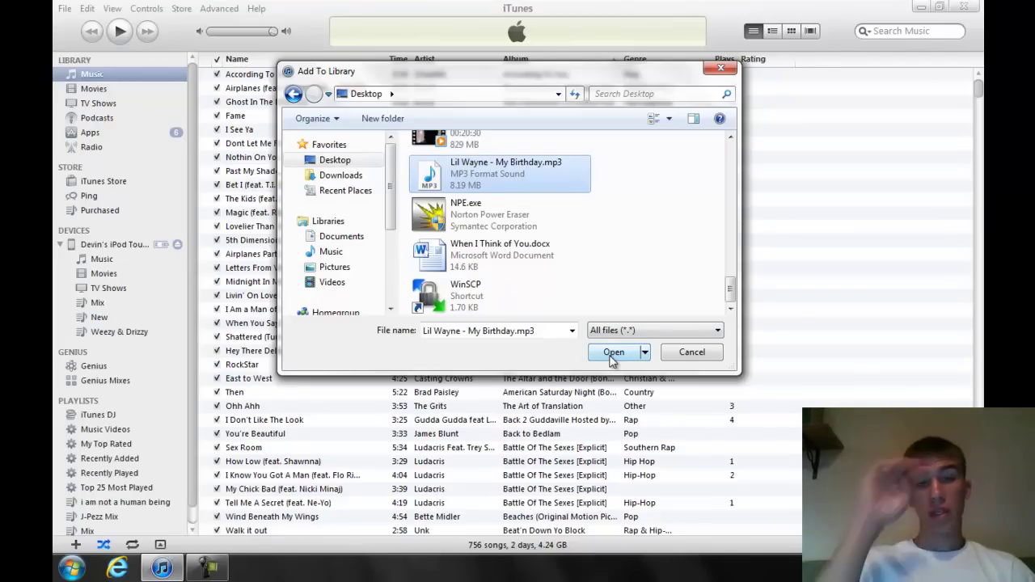
click(610, 356)
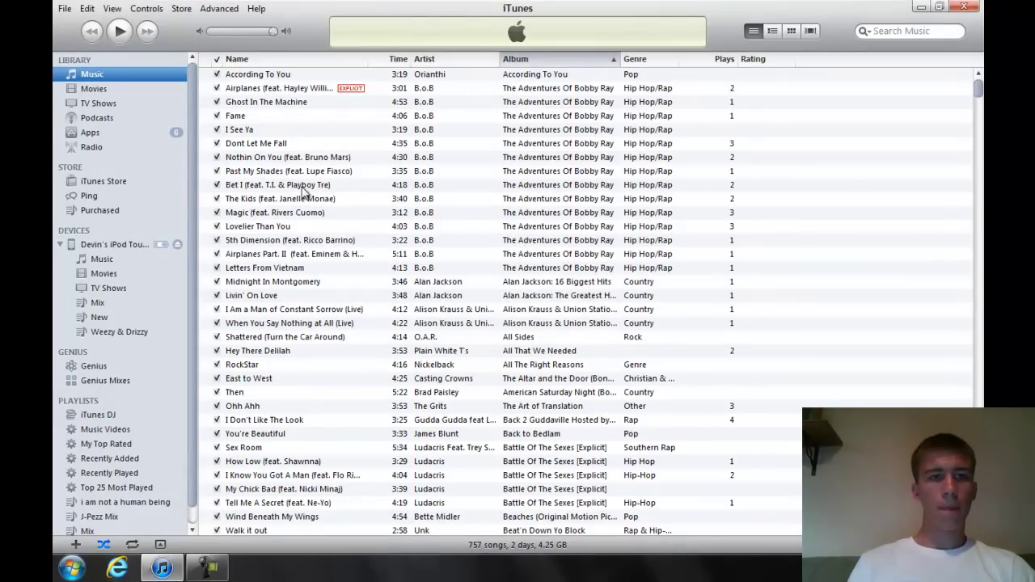
Search the music library for 'lil wayne my b'.
click(886, 32)
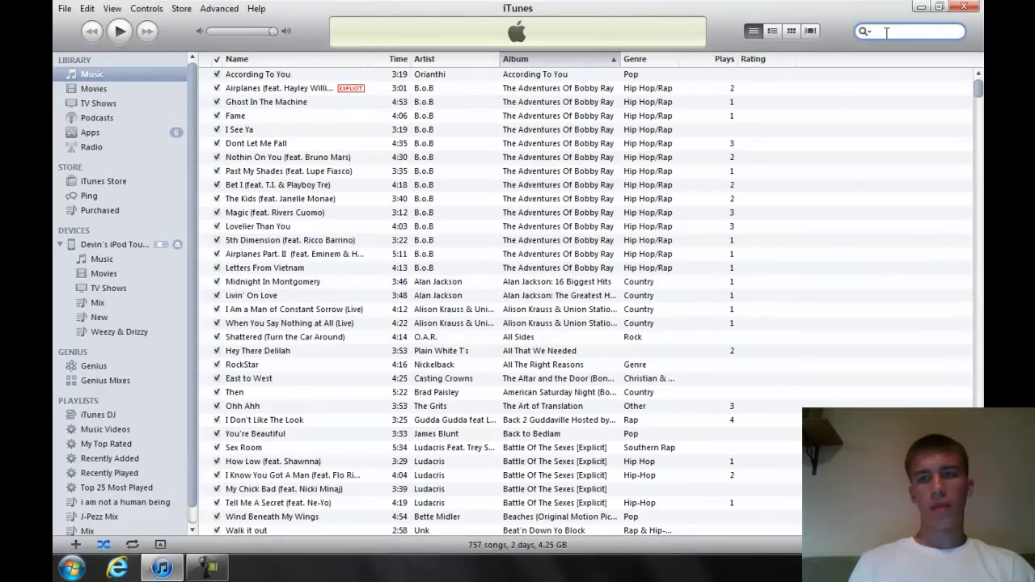
text(lil wayn)
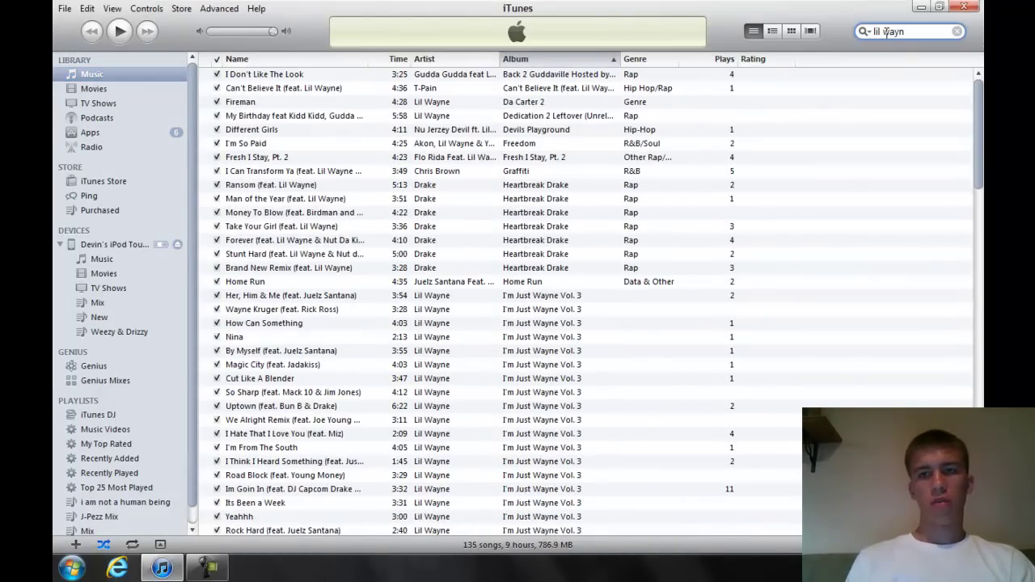
text(e my b)
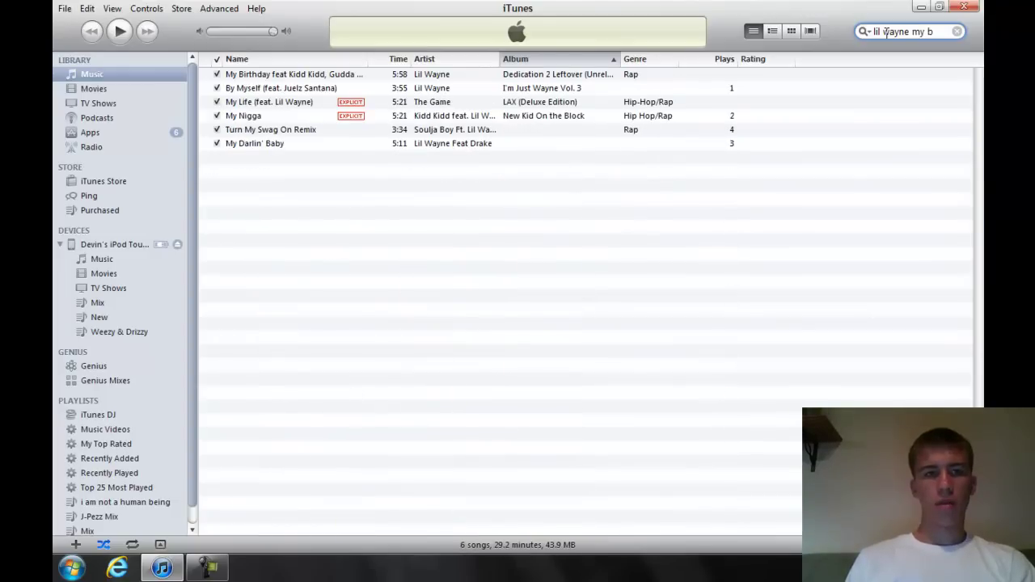
Drag the My Birthday song onto the iPod Touch under Devices so it syncs.
right_click(449, 78)
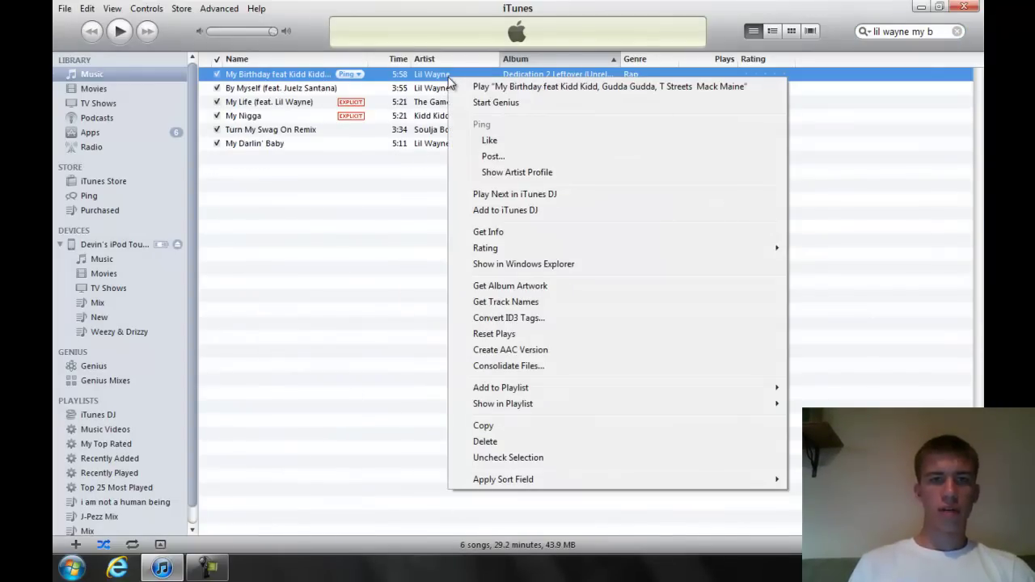
click(417, 234)
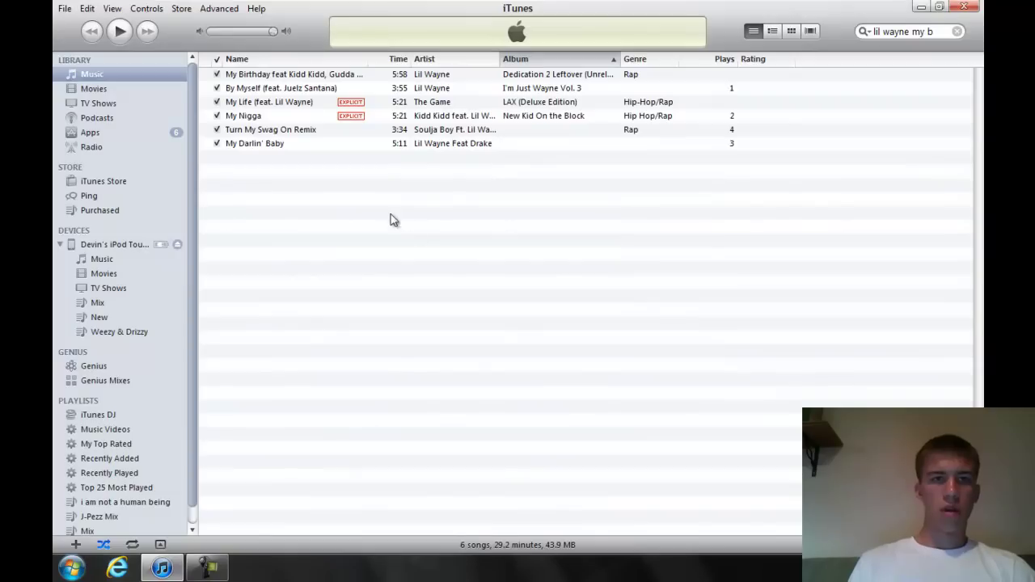
click(346, 77)
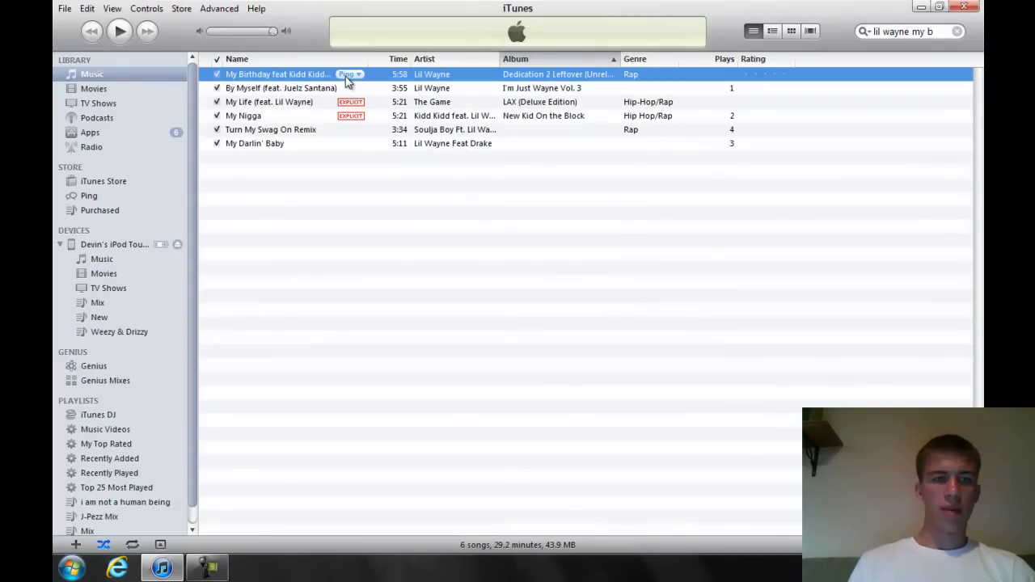
mouse_move(345, 76)
mouse_down()
mouse_move(207, 220)
mouse_move(155, 267)
mouse_move(145, 257)
mouse_up()
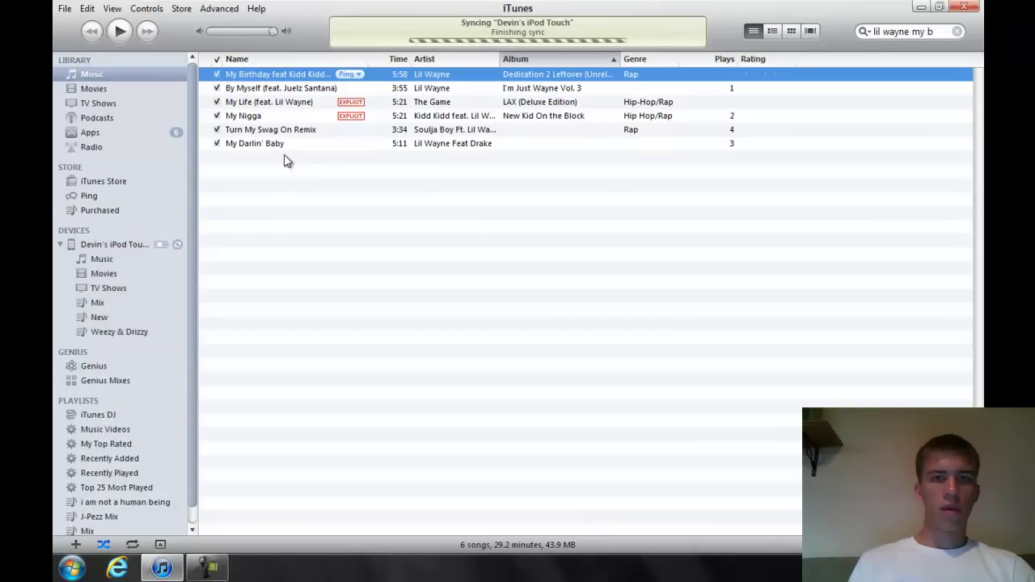
right_click(280, 78)
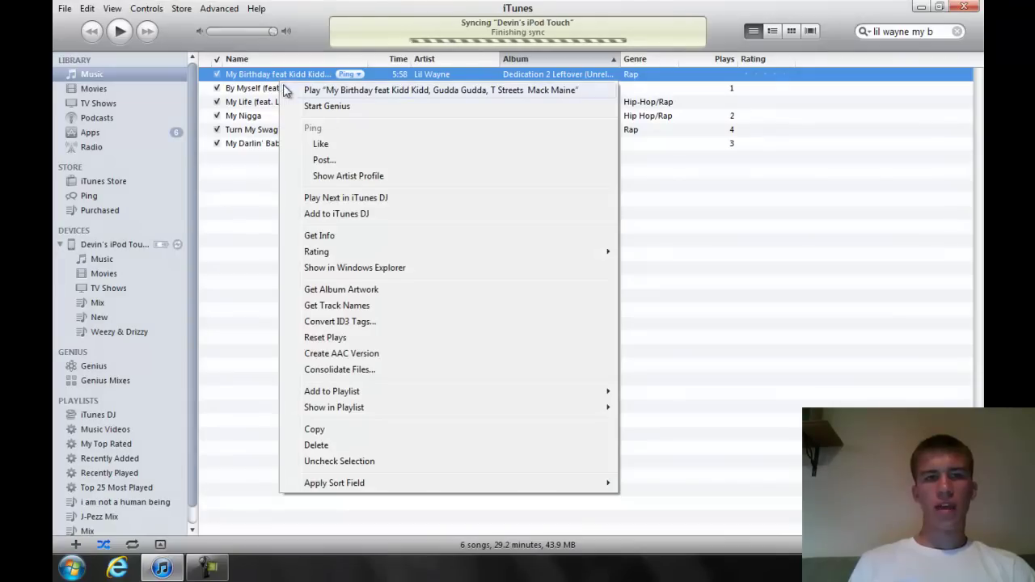
click(265, 190)
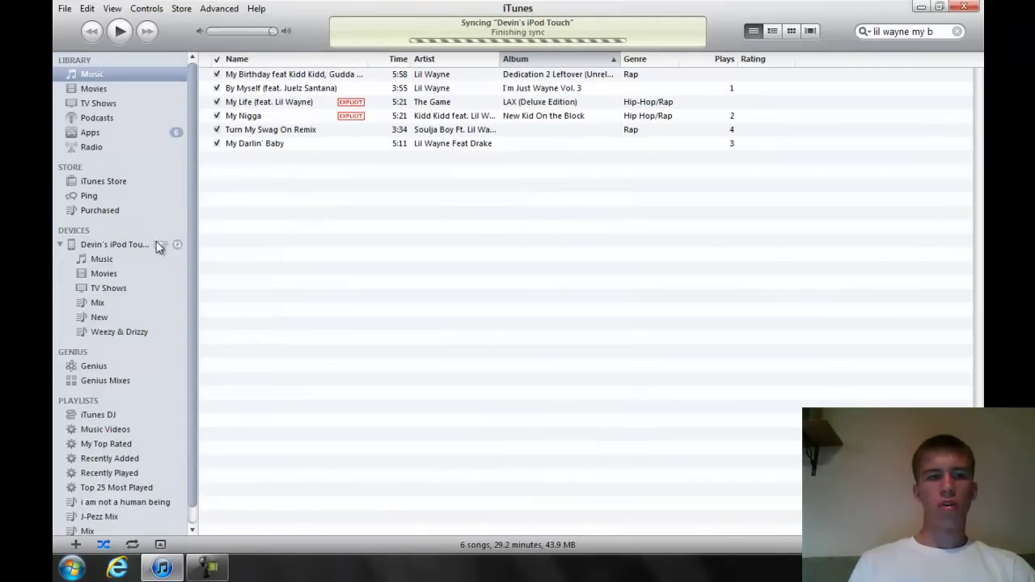
Open My Birthday's Get Info details and delete the HotNewHipHop.com comment.
right_click(288, 82)
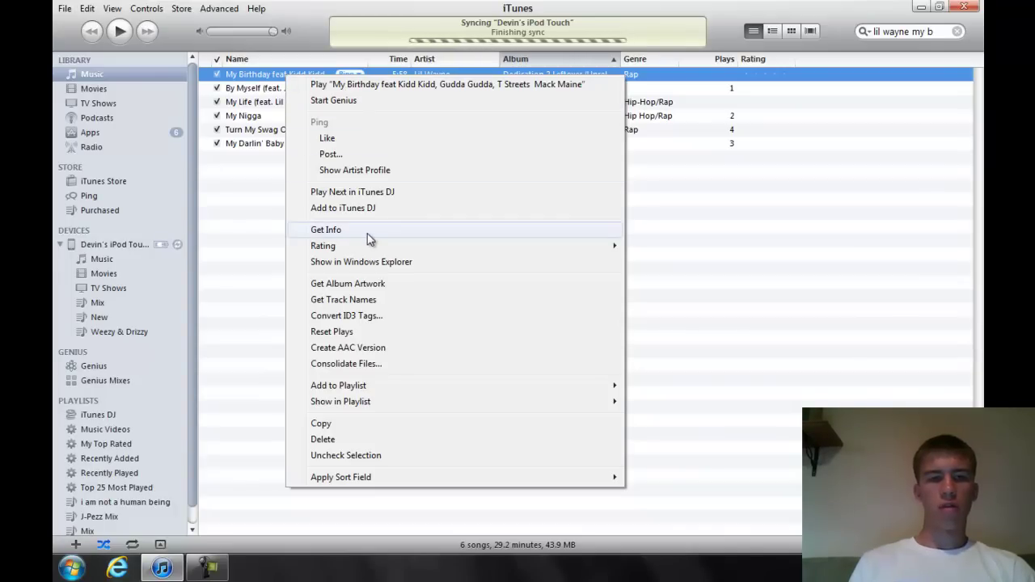
click(368, 233)
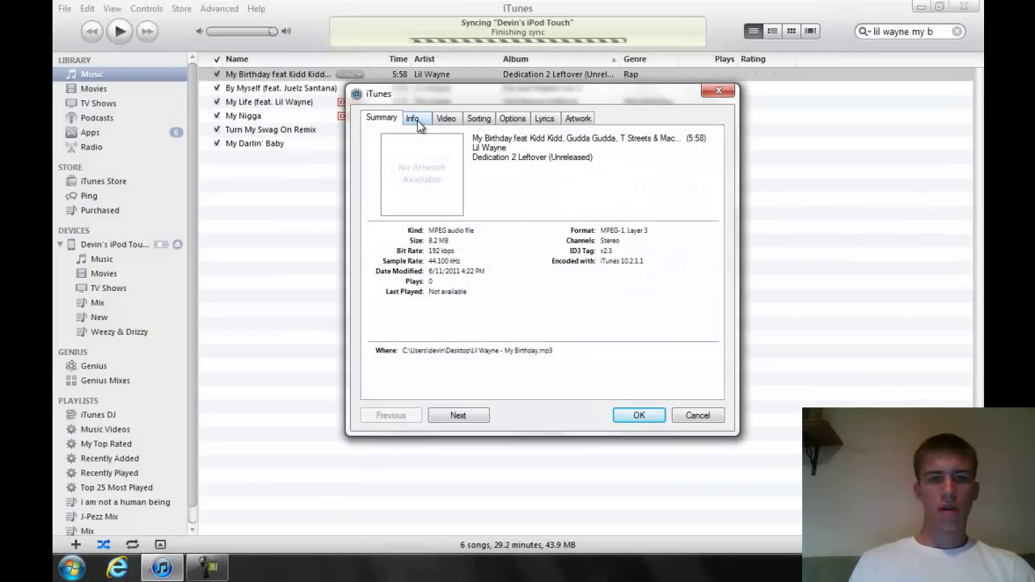
click(414, 120)
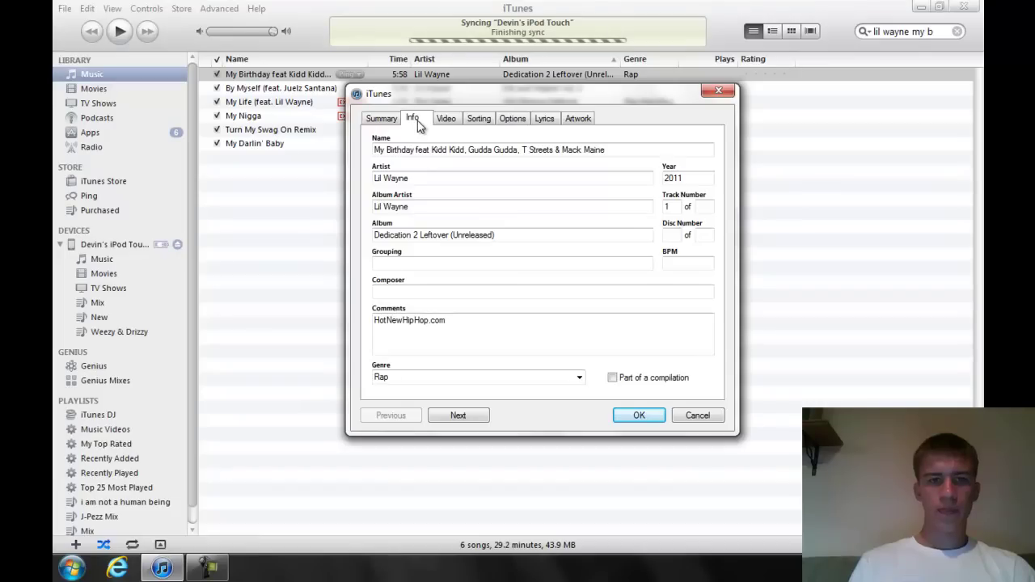
drag(465, 324, 350, 336)
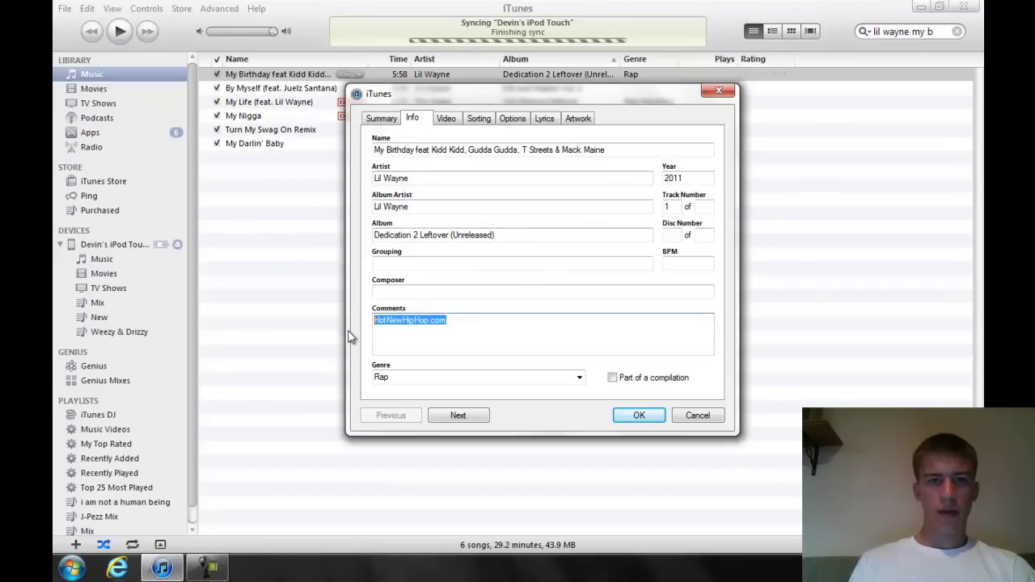
key(BackSpace)
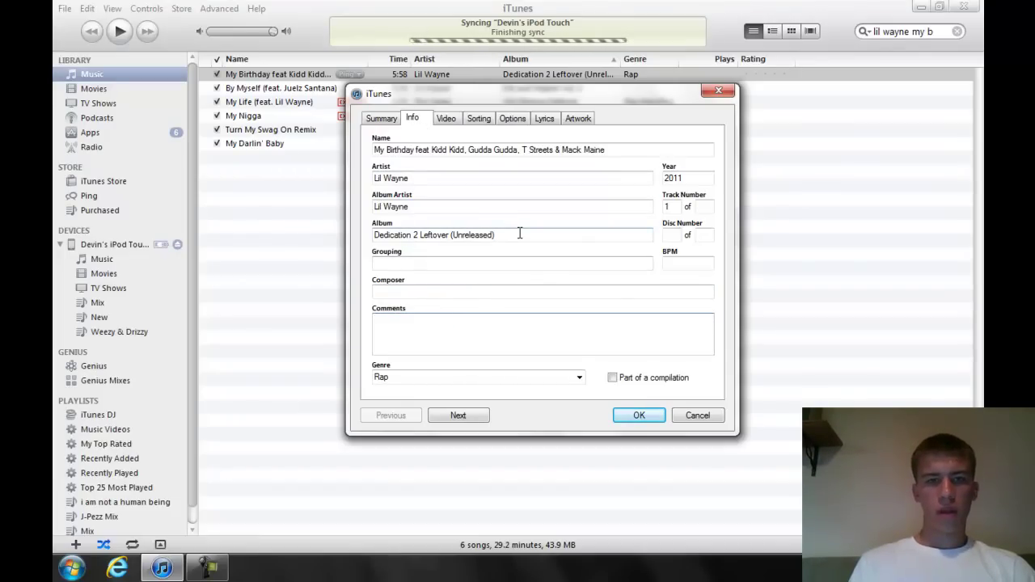
Insert '(' before 'feat' in the song name, ready to close it at the end.
mouse_move(518, 233)
mouse_down()
mouse_move(474, 235)
mouse_move(499, 234)
mouse_up()
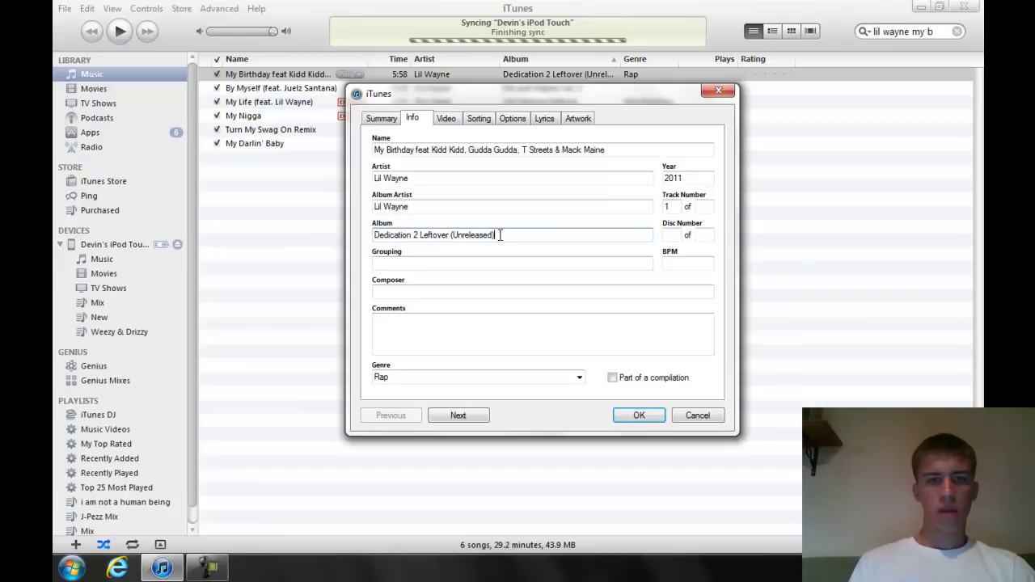
click(439, 150)
click(415, 150)
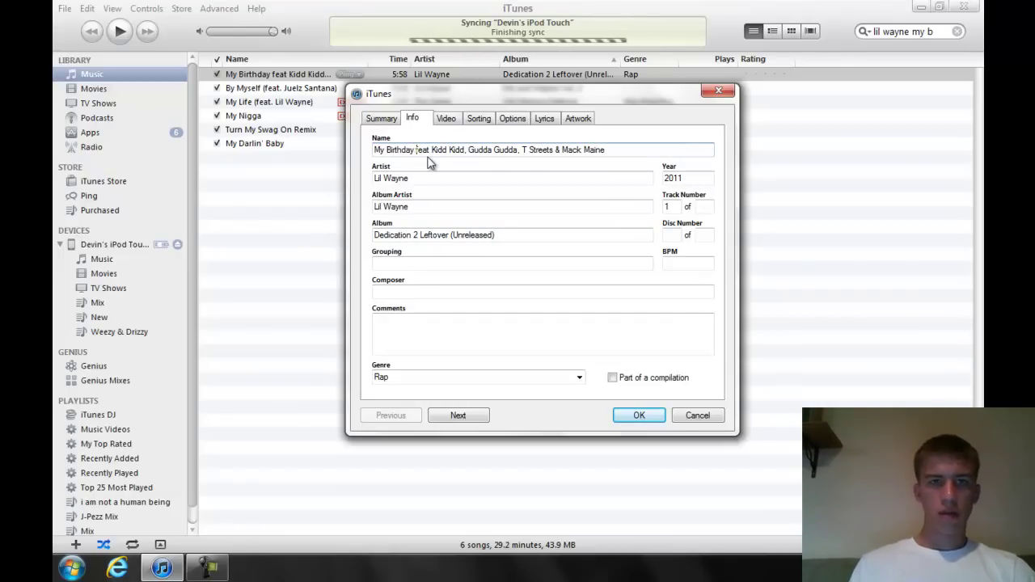
text(()
click(613, 151)
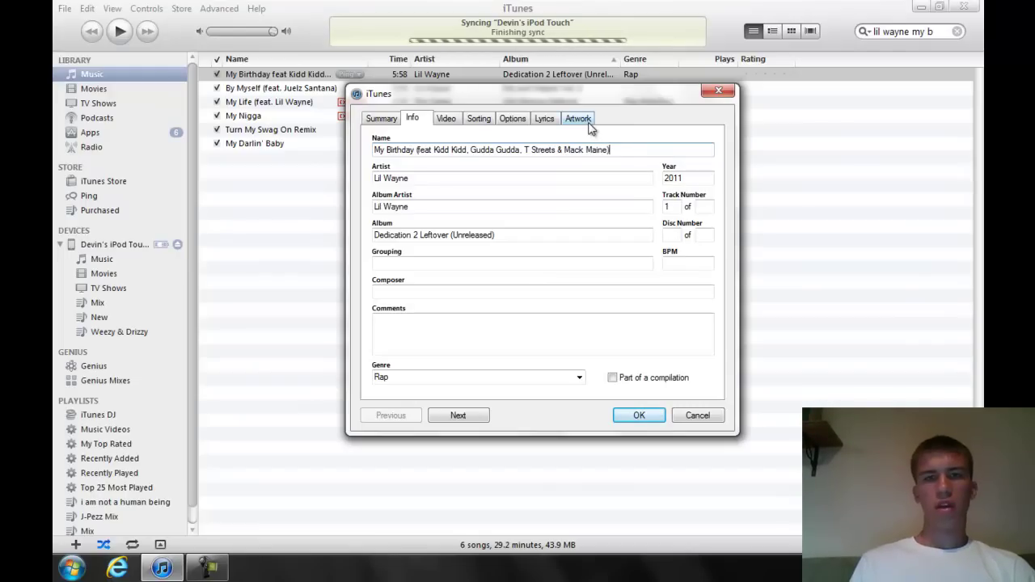
Look over the Artwork and Lyrics tabs, then apply the name and comment edits with OK.
click(590, 123)
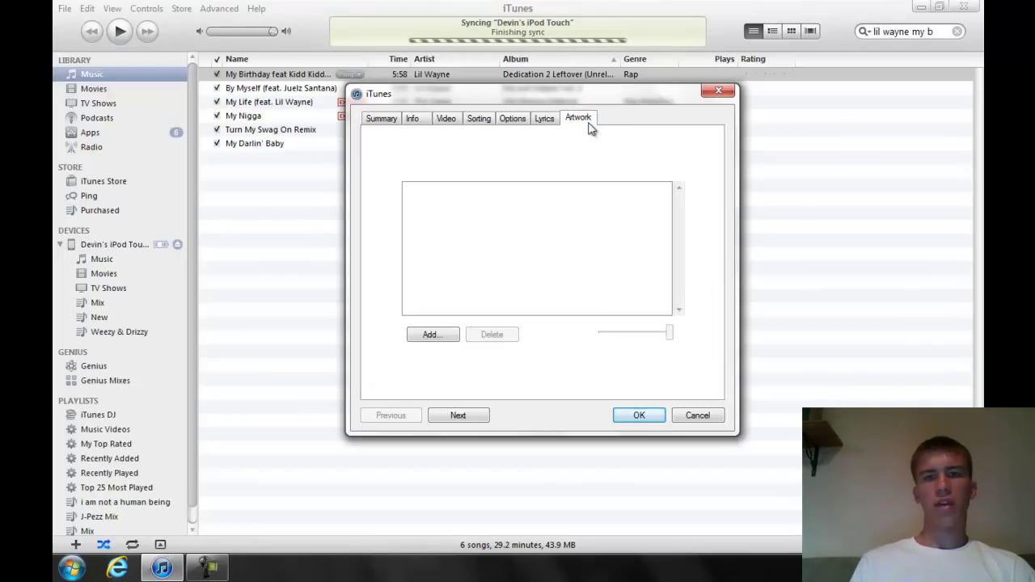
right_click(492, 246)
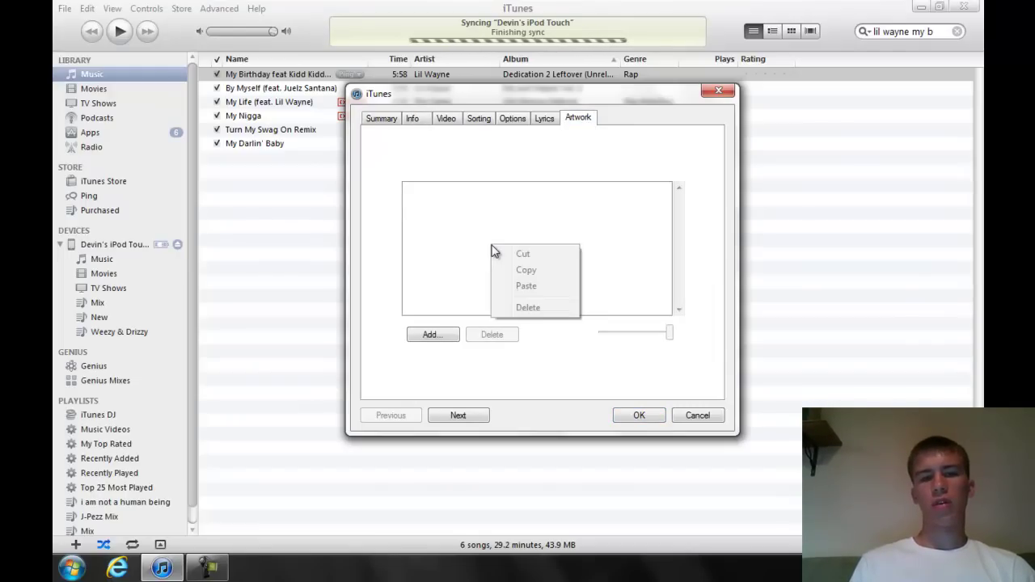
click(456, 253)
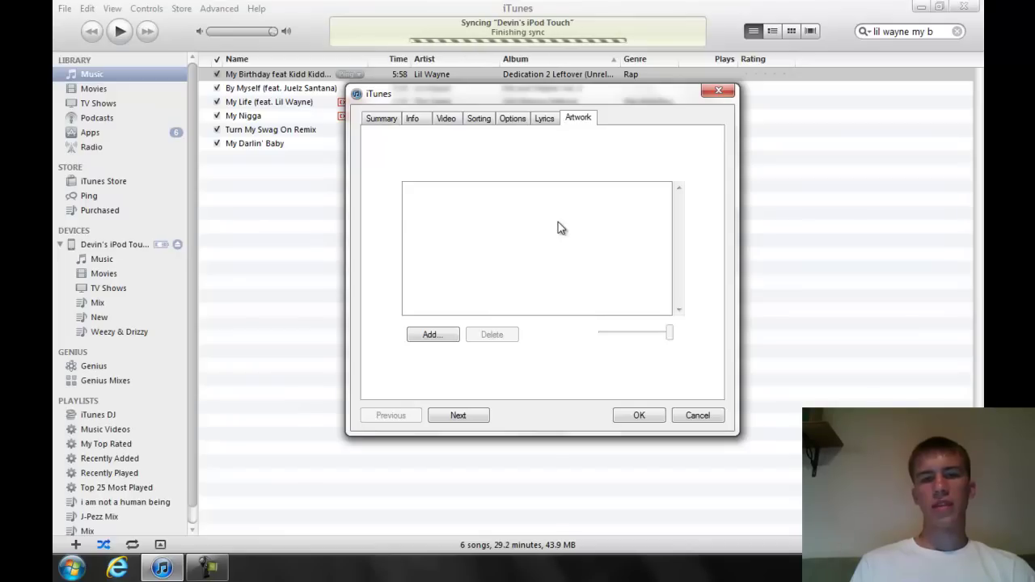
click(426, 123)
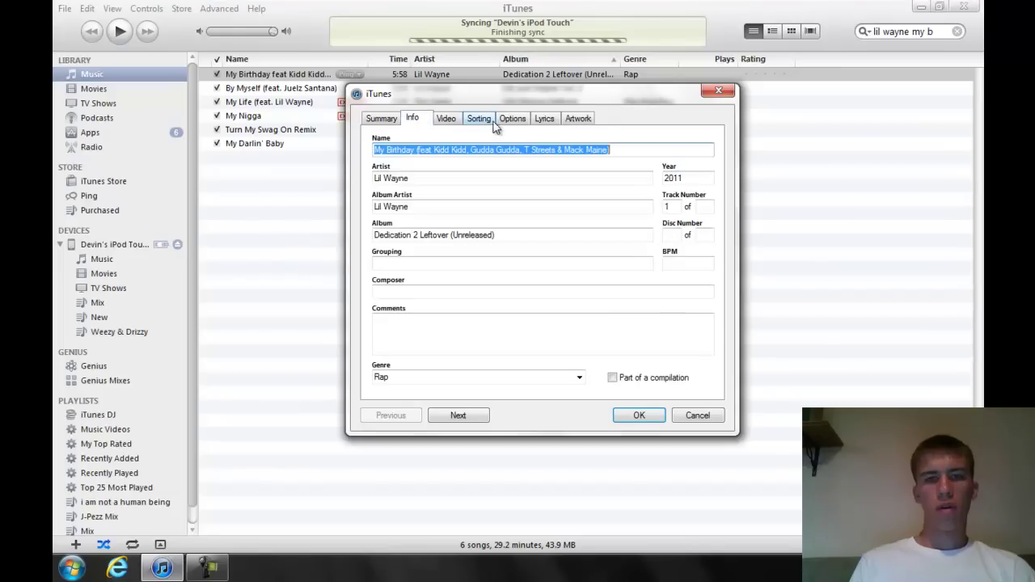
click(540, 121)
click(426, 120)
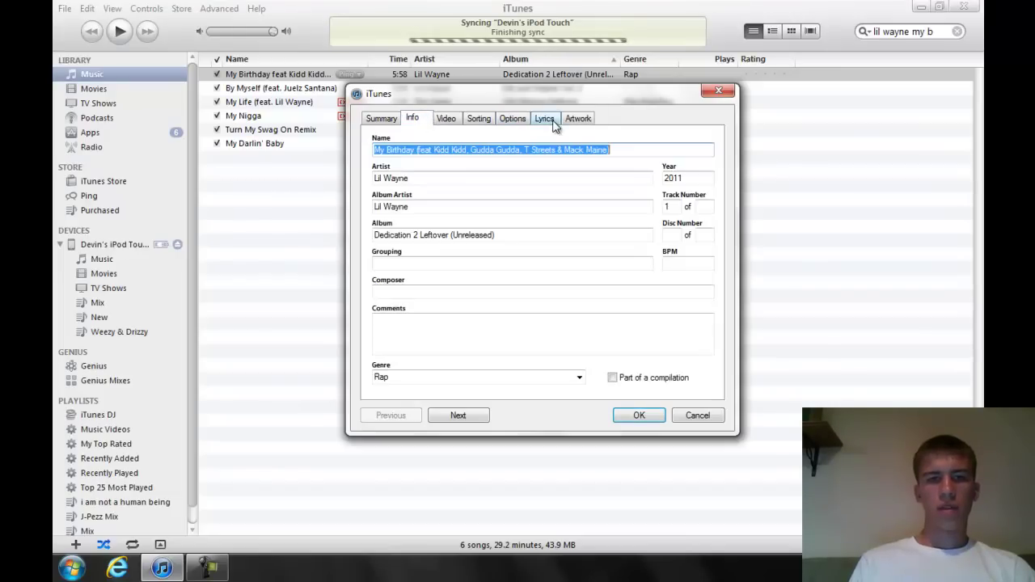
click(555, 122)
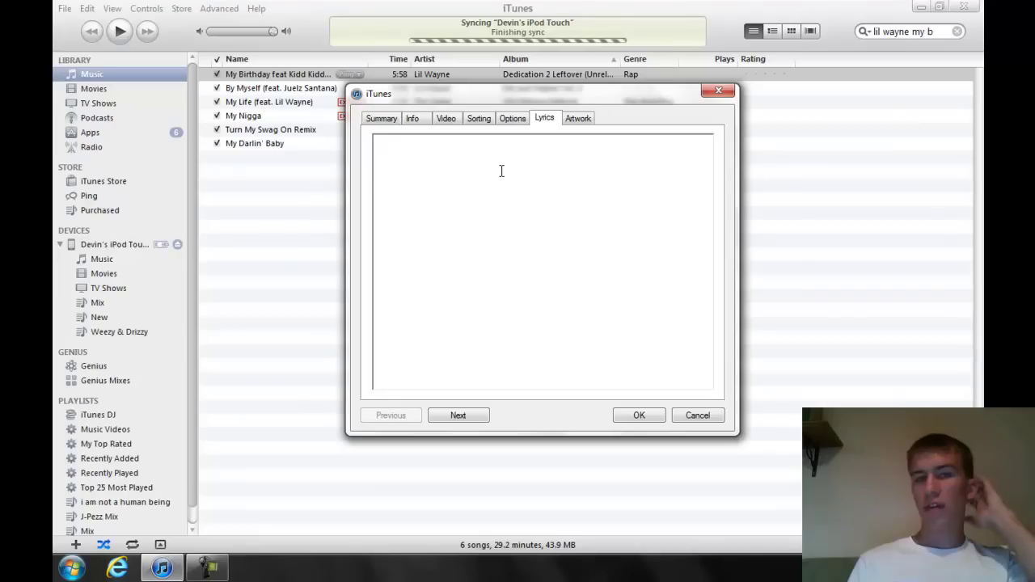
click(425, 121)
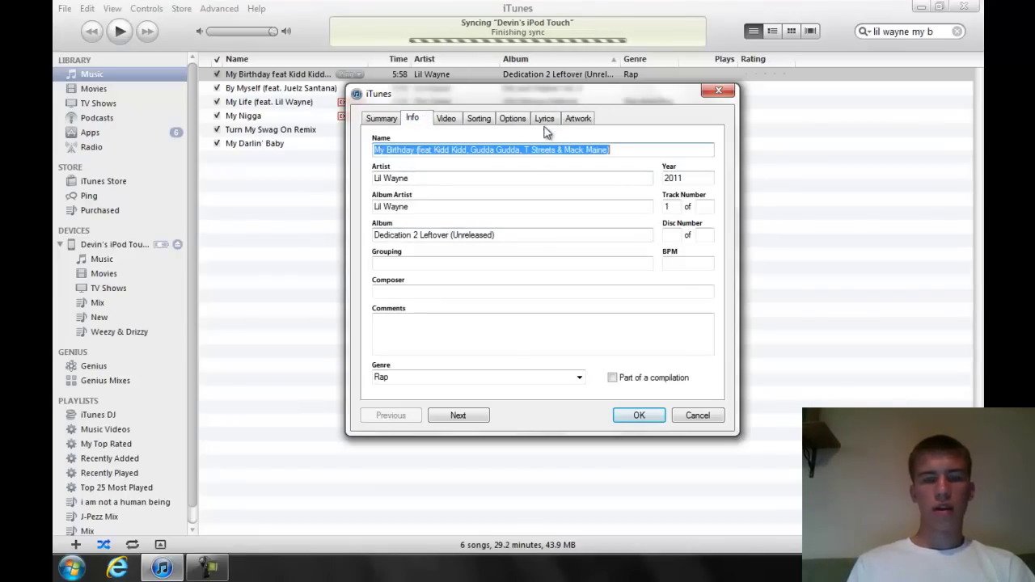
click(641, 415)
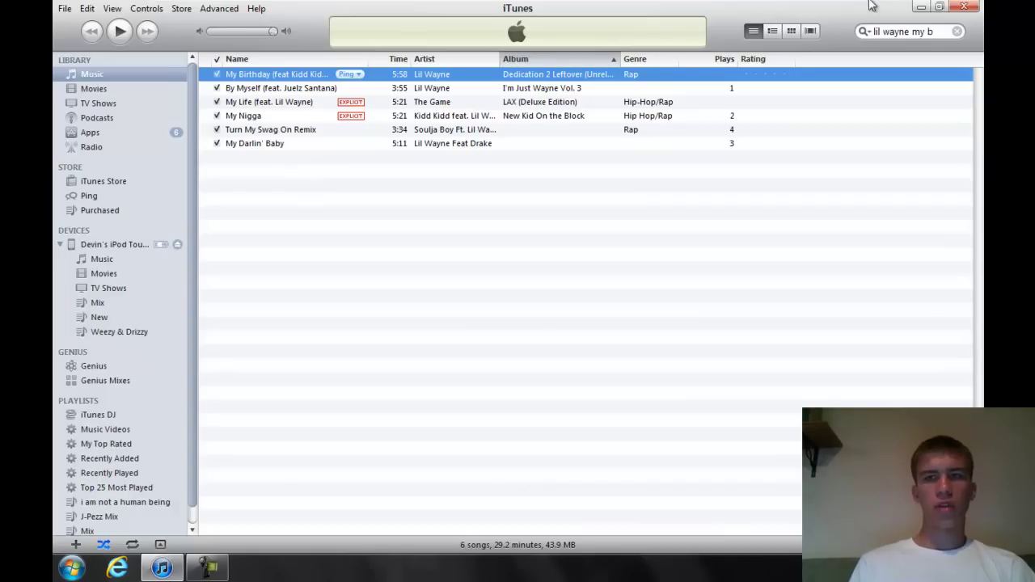
Minimize iTunes and open the desktop Lil Wayne - My Birthday.mp3 with iTunes to play it.
click(922, 8)
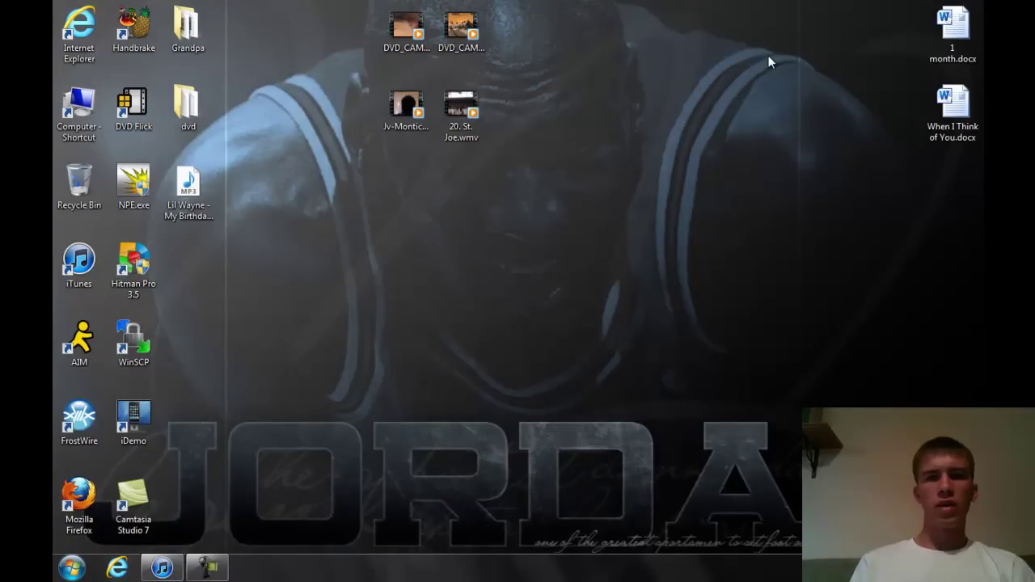
click(191, 187)
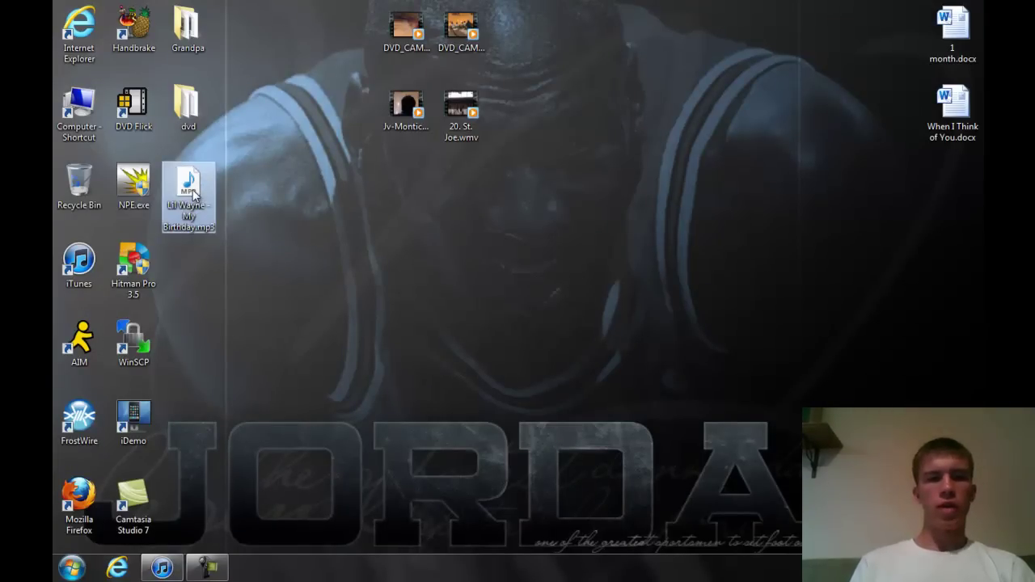
right_click(192, 189)
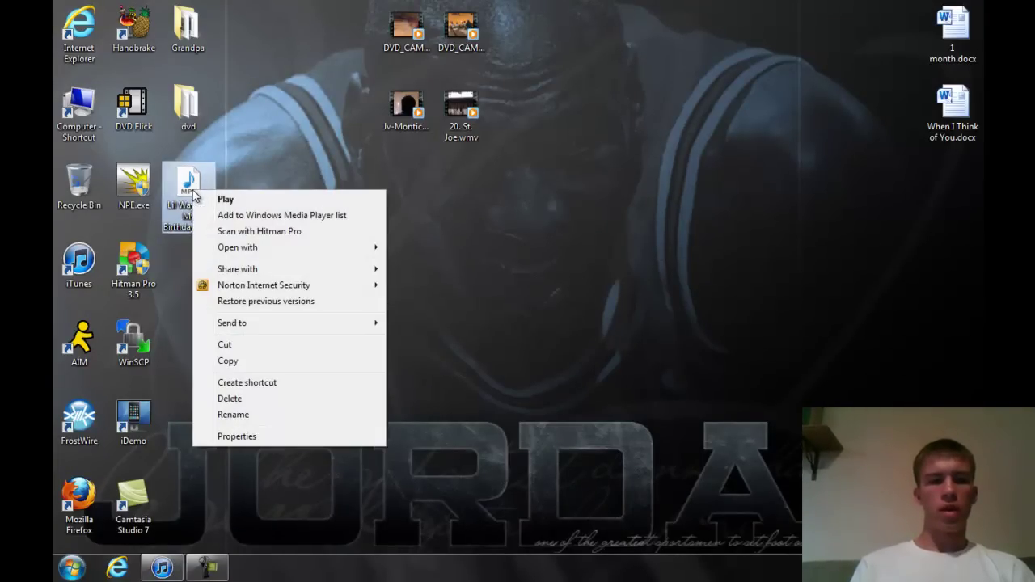
mouse_move(246, 251)
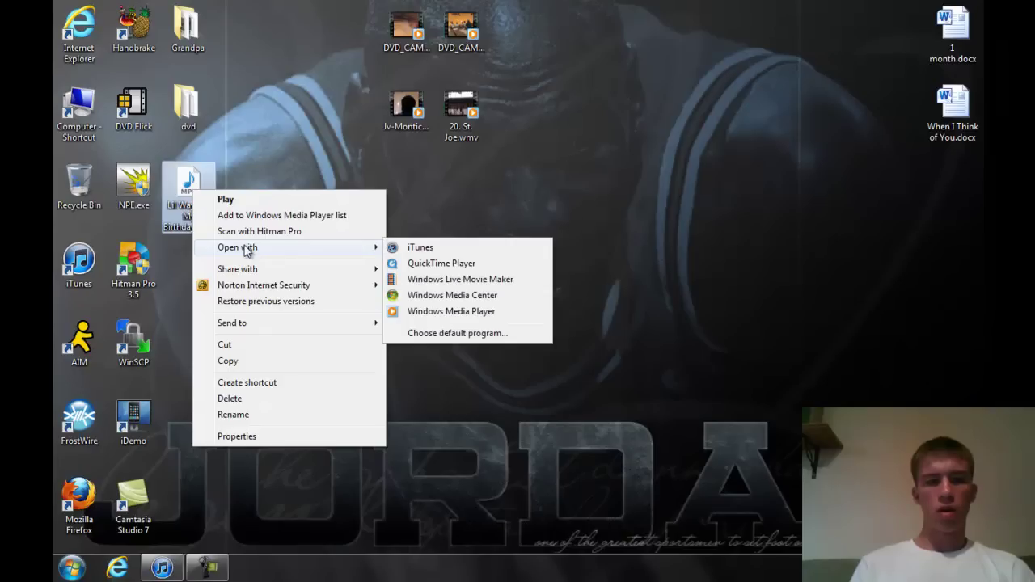
click(402, 252)
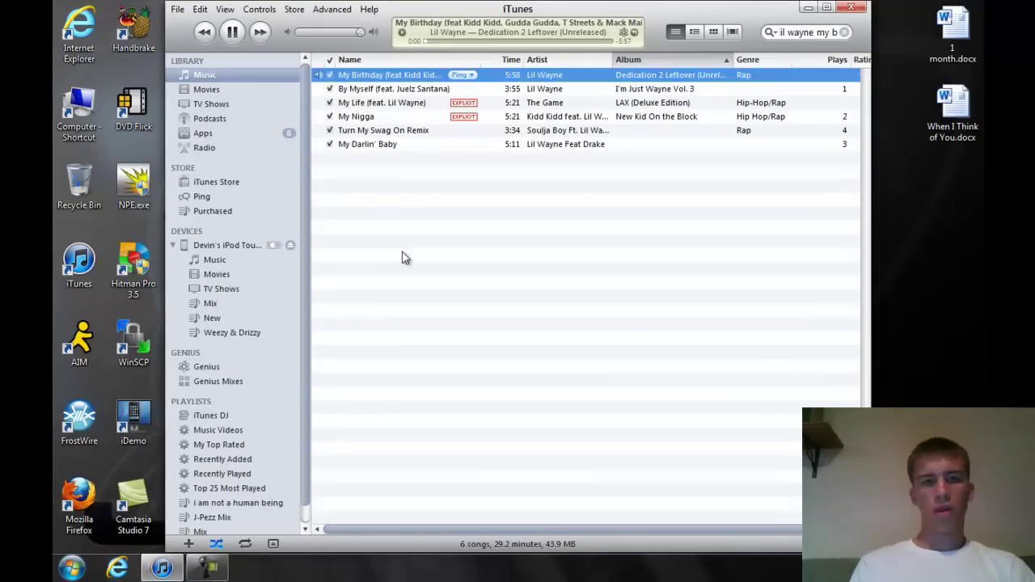
Pause My Birthday at 0:02 and maximize the iTunes window.
click(232, 33)
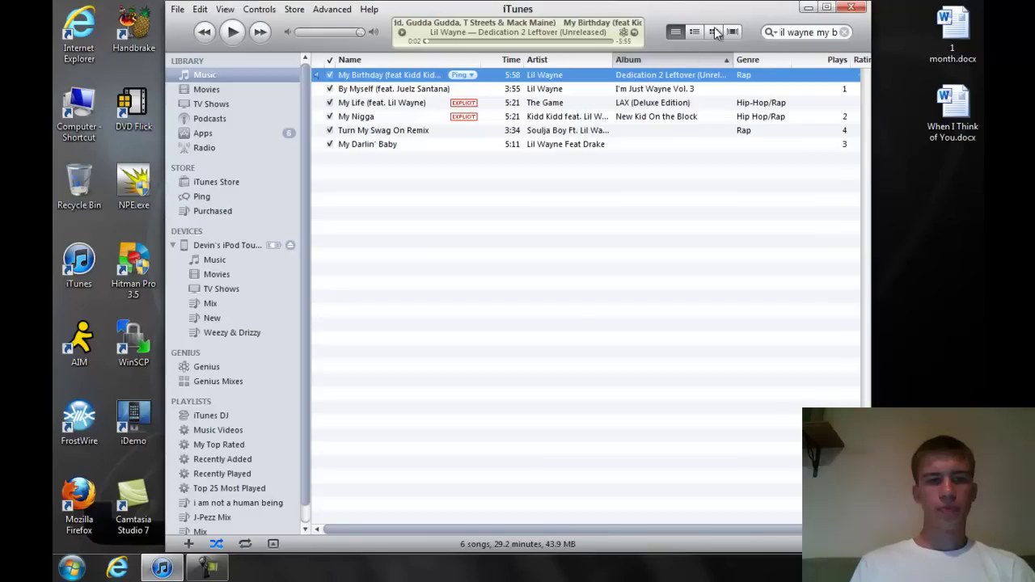
click(824, 8)
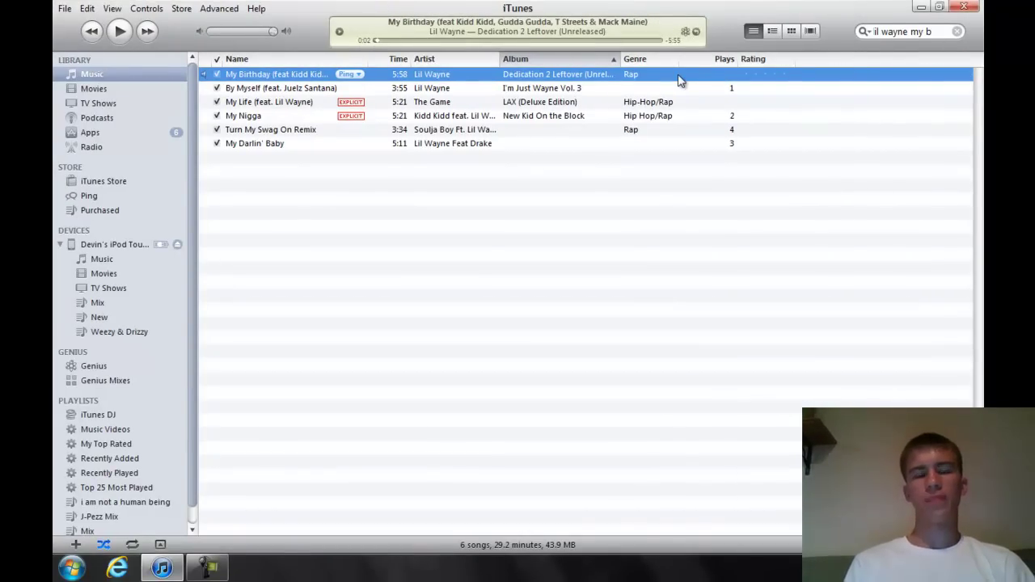